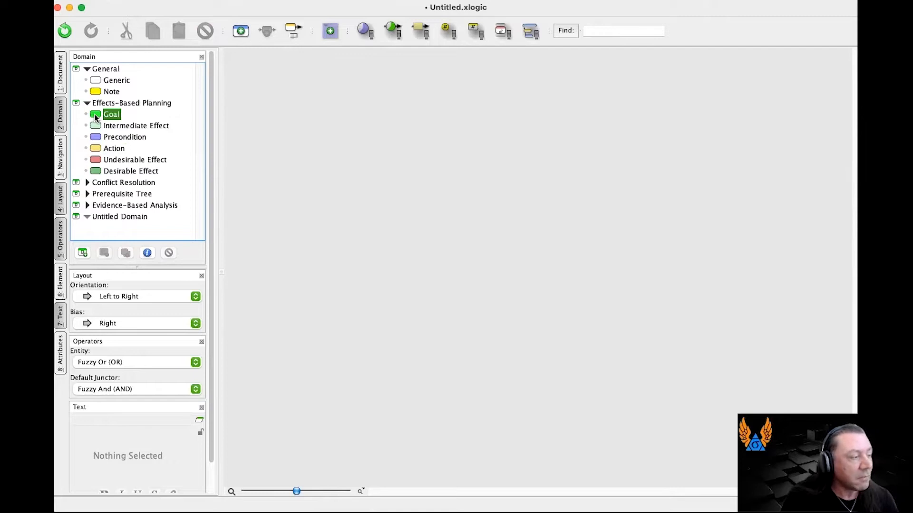
Add a Goal entity from the Effects-Based Planning domain to the empty diagram.
{"action": "left_click_drag", "start_coordinate": [95, 114], "coordinate": [478, 170]}
{"action": "left_click_drag", "start_coordinate": [729, 365], "coordinate": [589, 313]}
{"action": "left_click", "coordinate": [265, 78]}
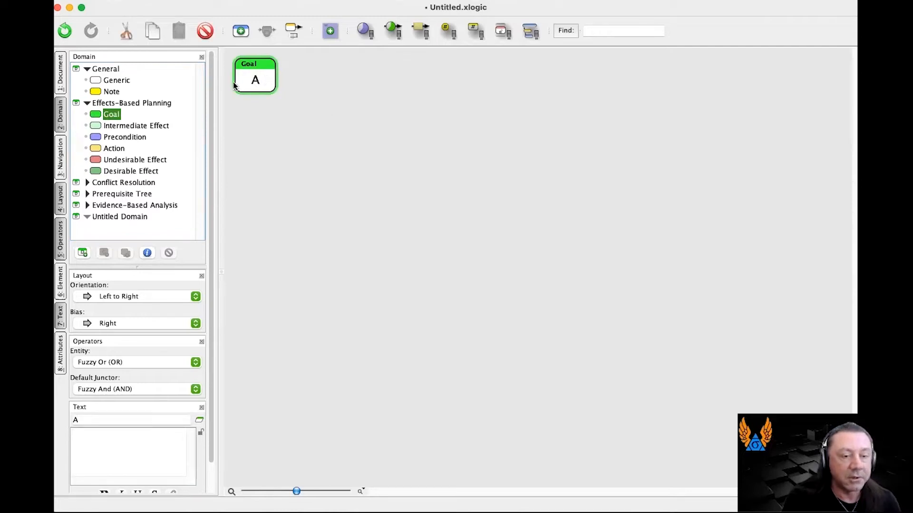
{"action": "left_click", "coordinate": [264, 105]}
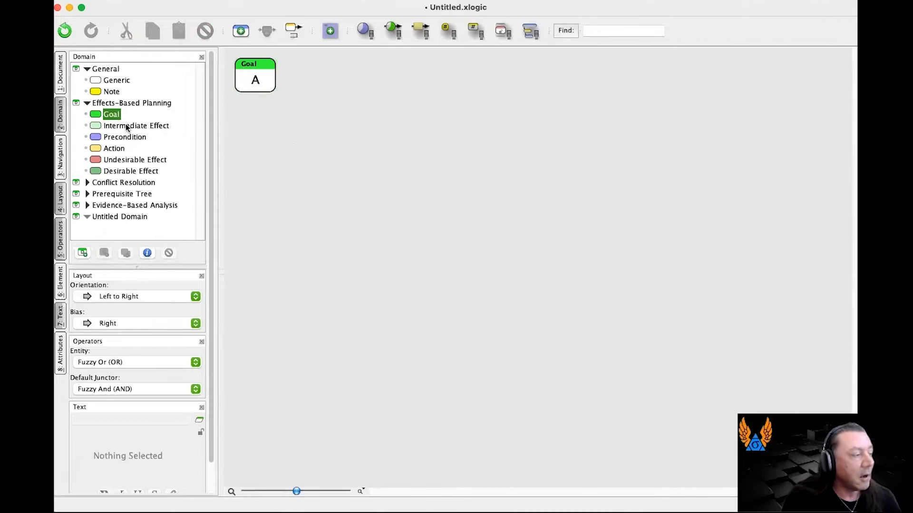
Add an Intermediate Effect entity to the diagram and connect it as a cause of Goal A.
{"action": "left_click_drag", "start_coordinate": [126, 126], "coordinate": [273, 156]}
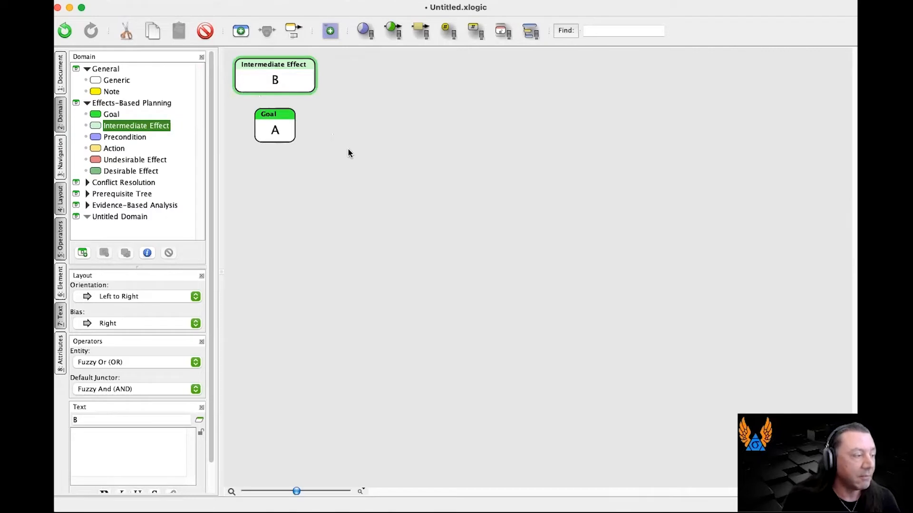
{"action": "left_click_drag", "start_coordinate": [288, 132], "coordinate": [387, 126]}
{"action": "left_click_drag", "start_coordinate": [286, 79], "coordinate": [377, 75]}
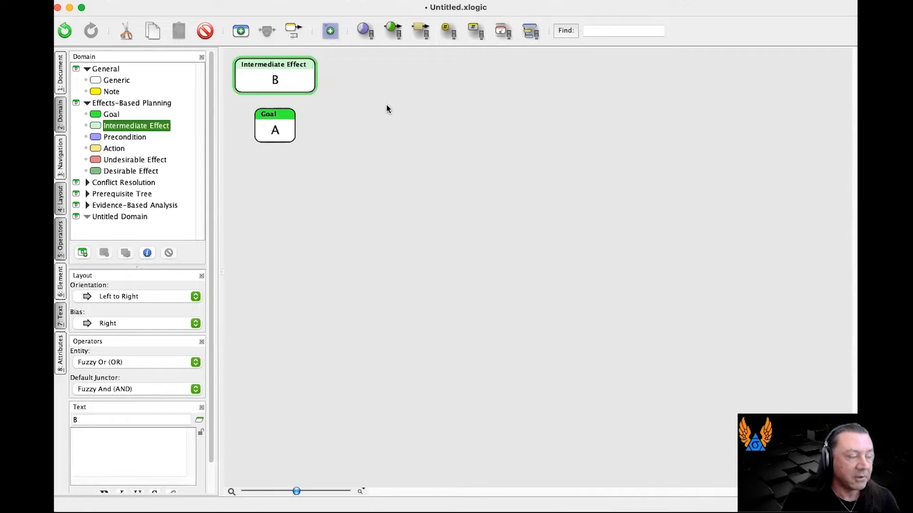
{"action": "left_click", "coordinate": [388, 110]}
{"action": "left_click_drag", "start_coordinate": [269, 133], "coordinate": [326, 150]}
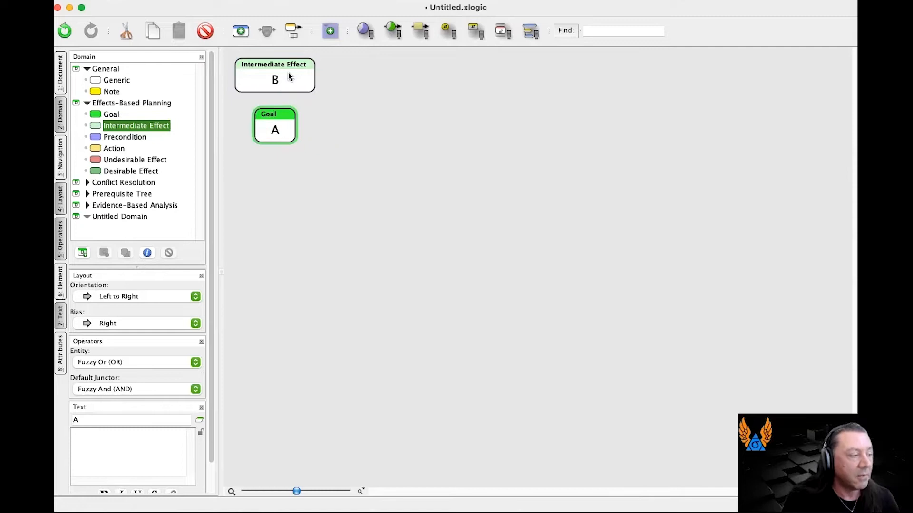
{"action": "left_click_drag", "start_coordinate": [288, 78], "coordinate": [272, 121]}
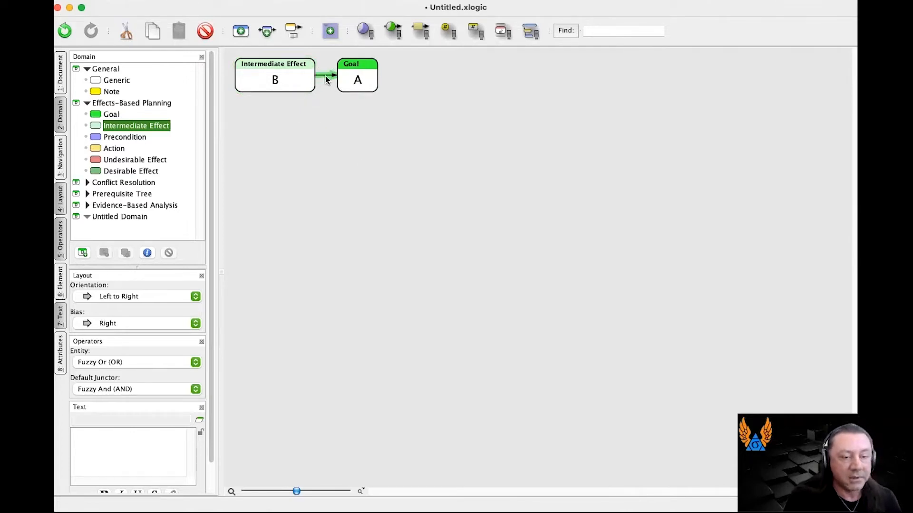
{"action": "left_click", "coordinate": [334, 110]}
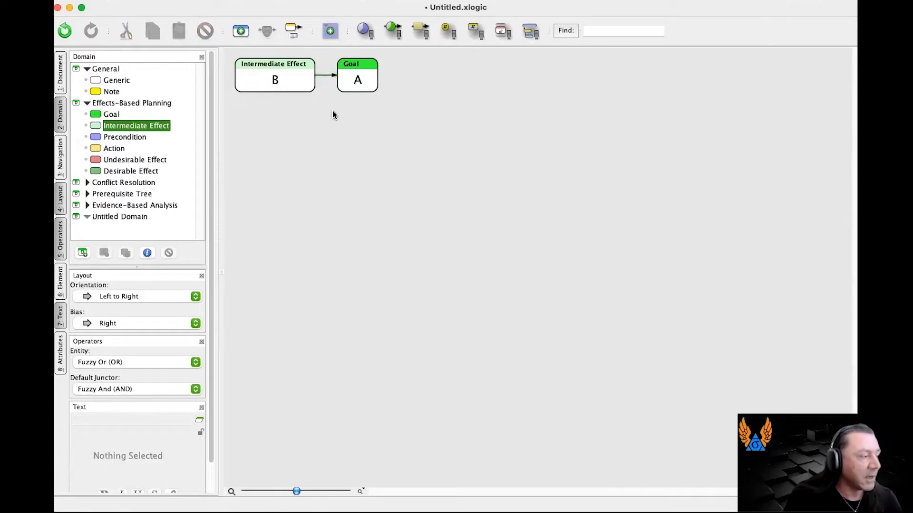
Add a Precondition entity and join it to the edge from Intermediate Effect B to Goal A through an AND junctor.
{"action": "left_click_drag", "start_coordinate": [94, 139], "coordinate": [271, 144]}
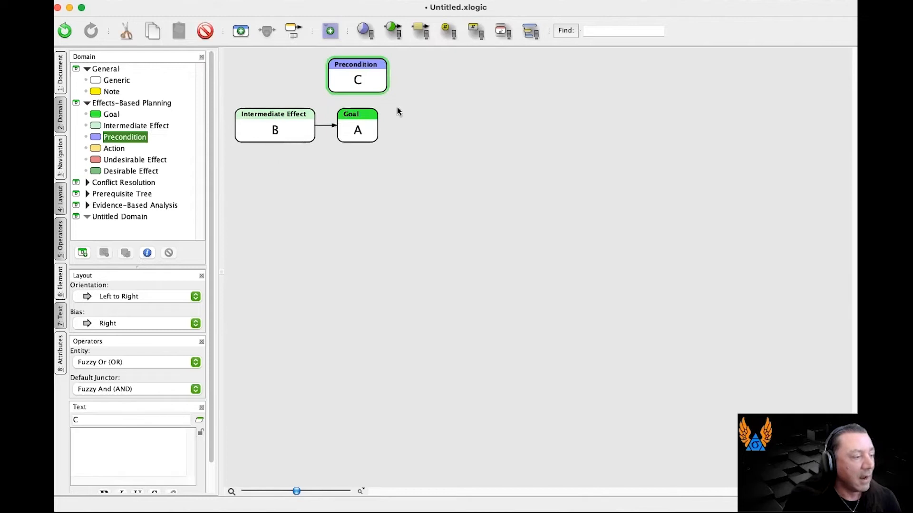
{"action": "left_click_drag", "start_coordinate": [365, 76], "coordinate": [298, 115]}
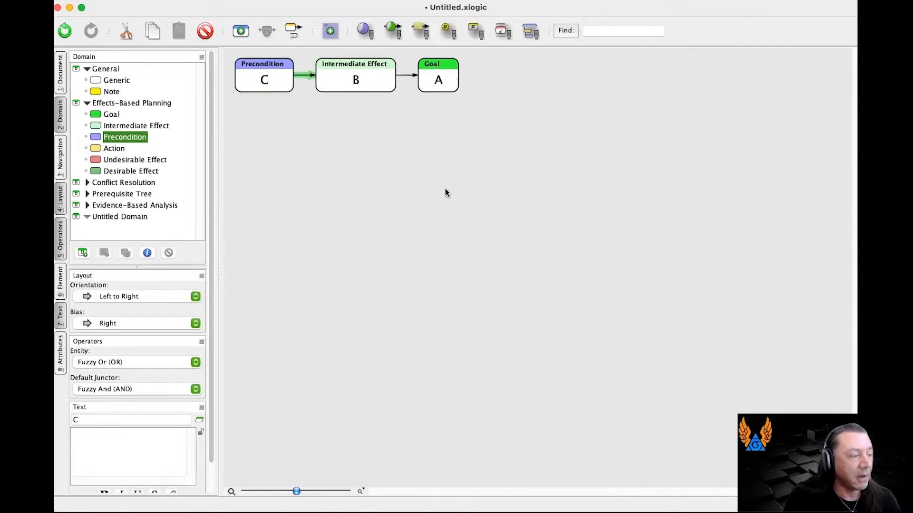
{"action": "key", "text": "super+z"}
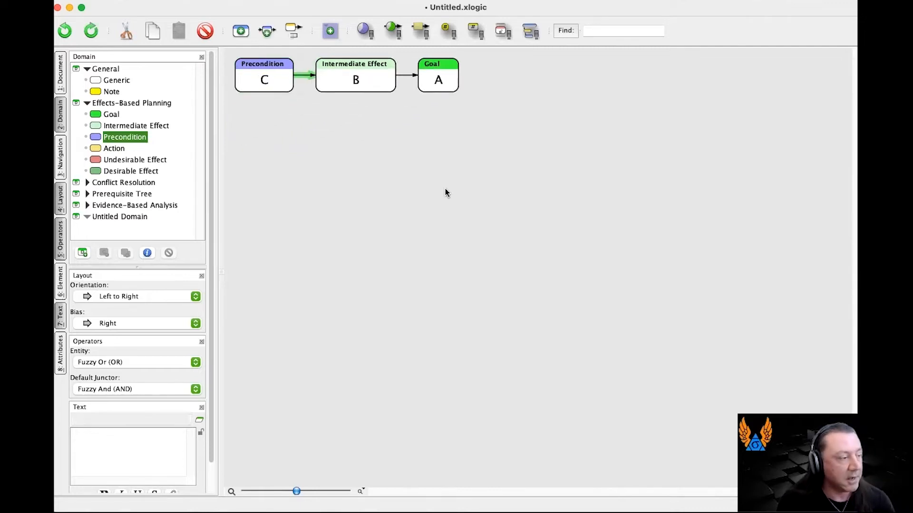
{"action": "left_click_drag", "start_coordinate": [362, 82], "coordinate": [329, 121]}
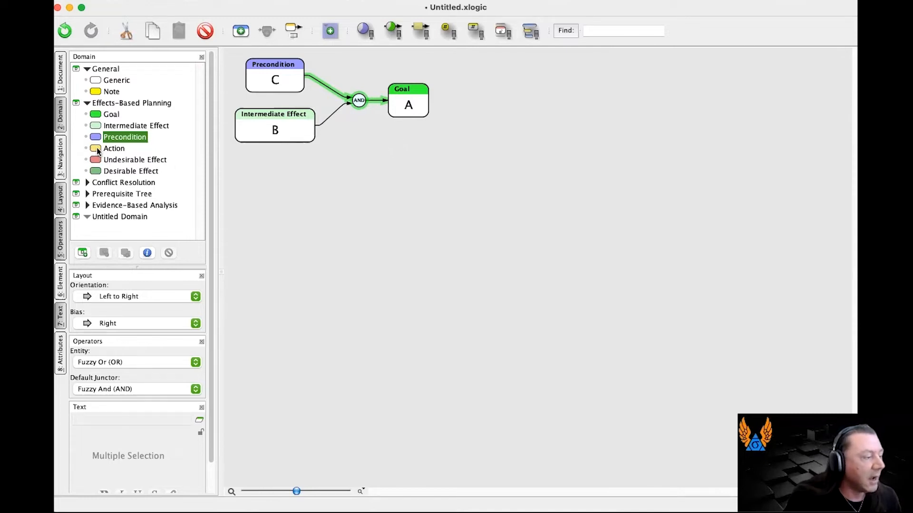
Add an Action entity and connect it to the AND junctor that leads to Goal A.
{"action": "left_click_drag", "start_coordinate": [98, 150], "coordinate": [301, 197]}
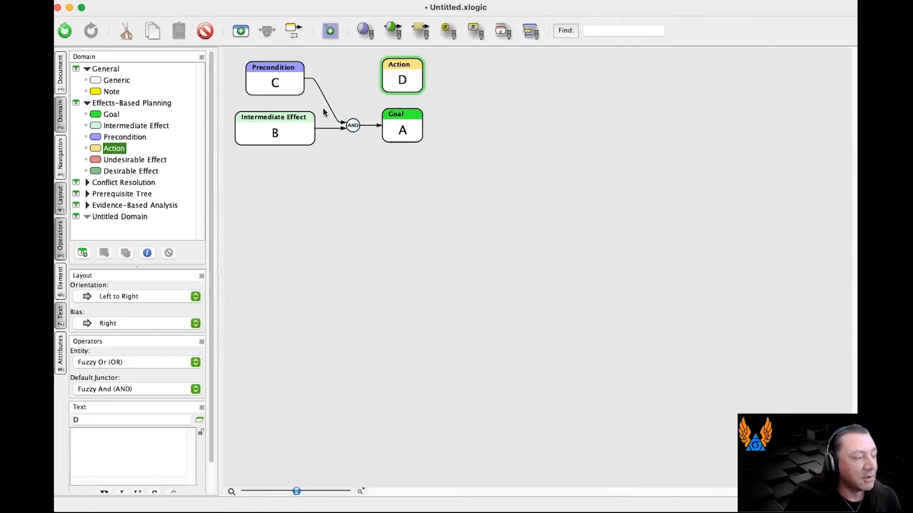
{"action": "left_click_drag", "start_coordinate": [404, 78], "coordinate": [353, 126]}
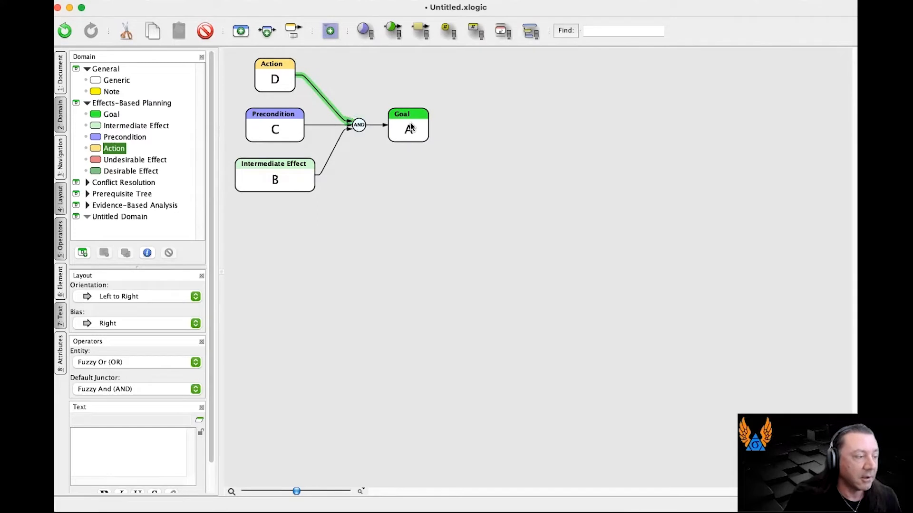
{"action": "left_click", "coordinate": [422, 194]}
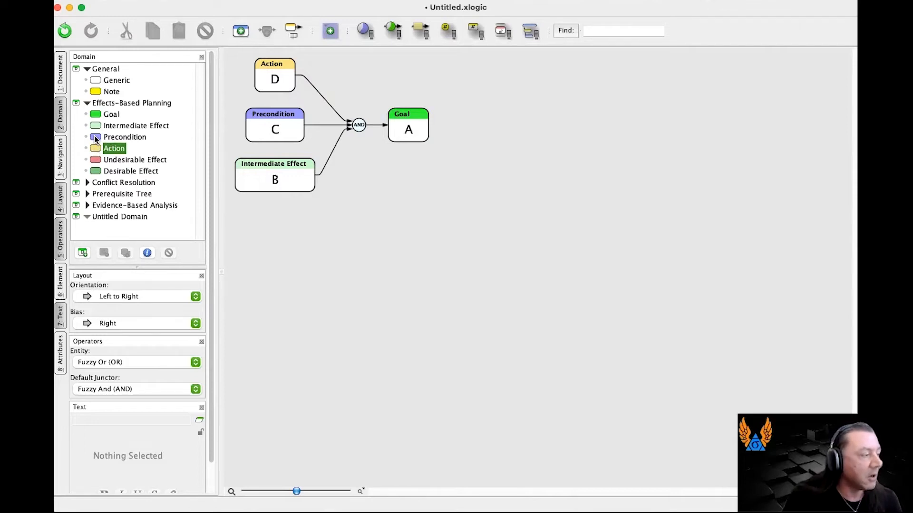
Add a second Intermediate Effect and reassign the source of Intermediate Effect B's edge to the AND junctor to it.
{"action": "left_click_drag", "start_coordinate": [96, 124], "coordinate": [346, 266]}
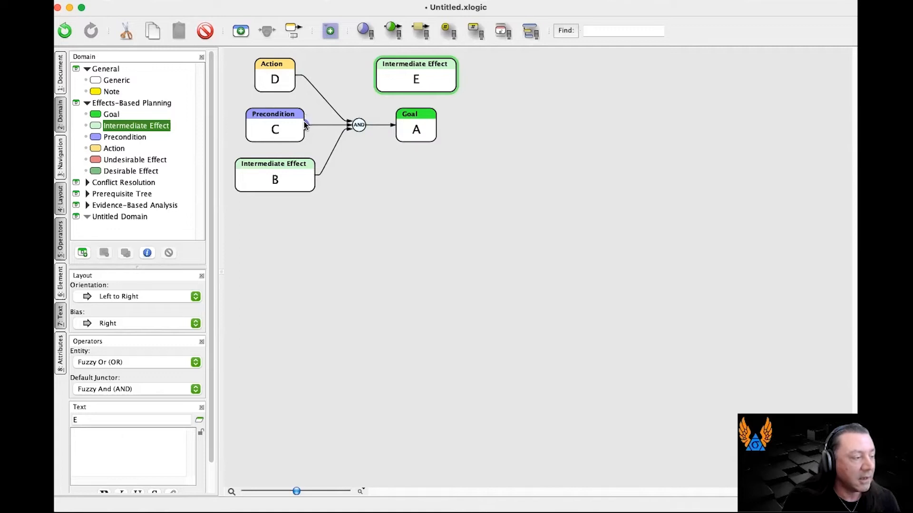
{"action": "left_click_drag", "start_coordinate": [285, 126], "coordinate": [411, 81]}
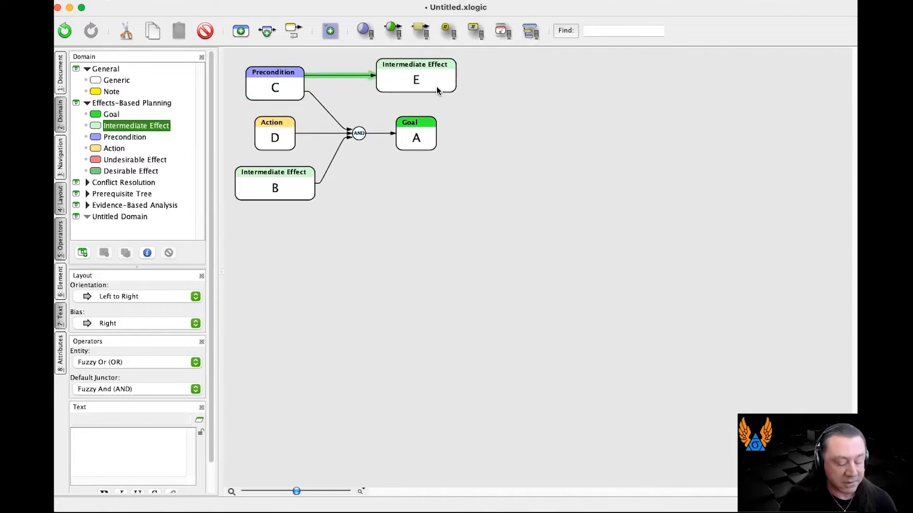
{"action": "key", "text": "super+z"}
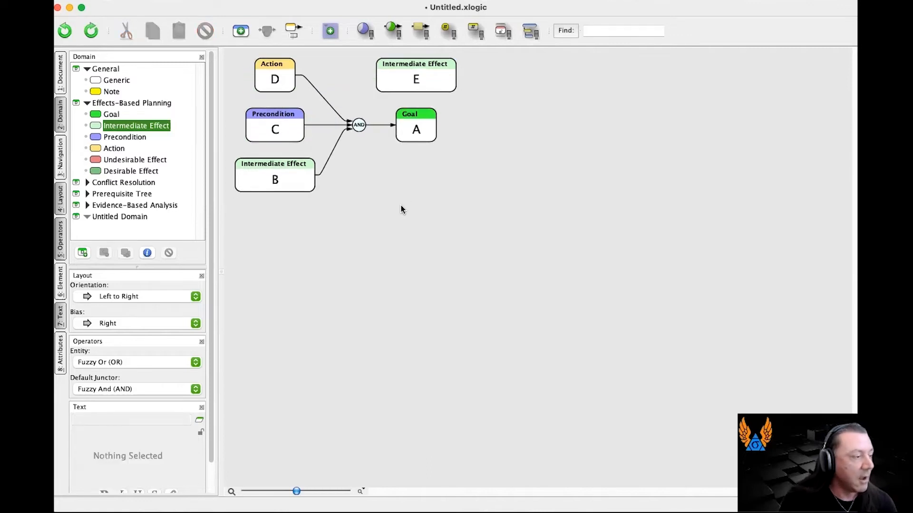
{"action": "left_click_drag", "start_coordinate": [317, 177], "coordinate": [427, 78]}
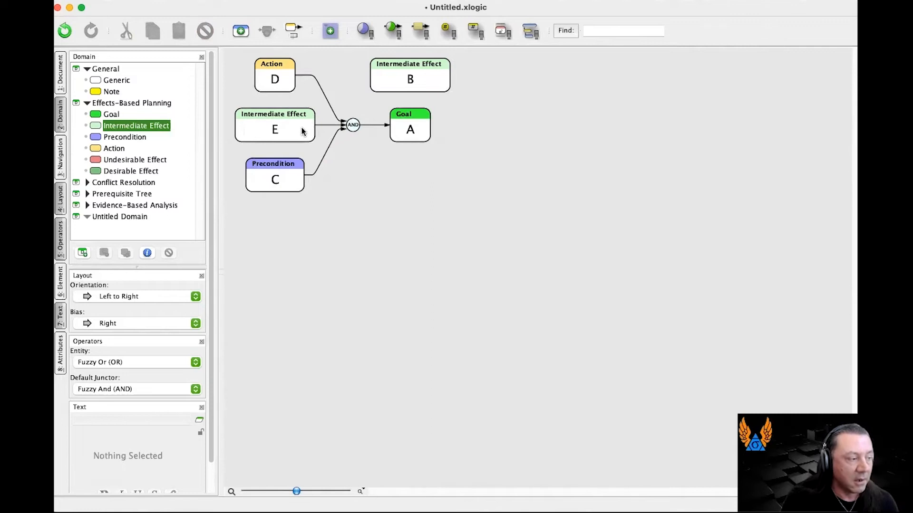
{"action": "key", "text": "super+z"}
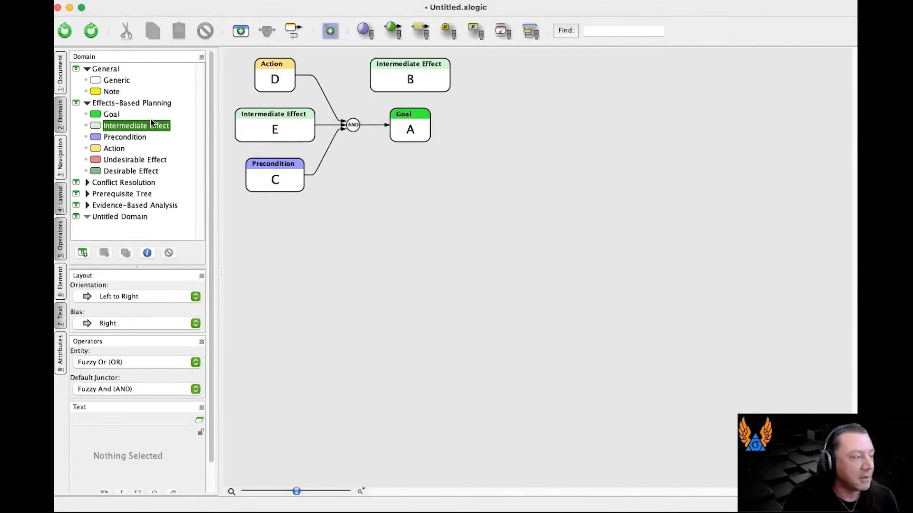
Add one standalone Action and another Action that leads to both Intermediate Effects E and B.
{"action": "left_click_drag", "start_coordinate": [114, 149], "coordinate": [381, 190]}
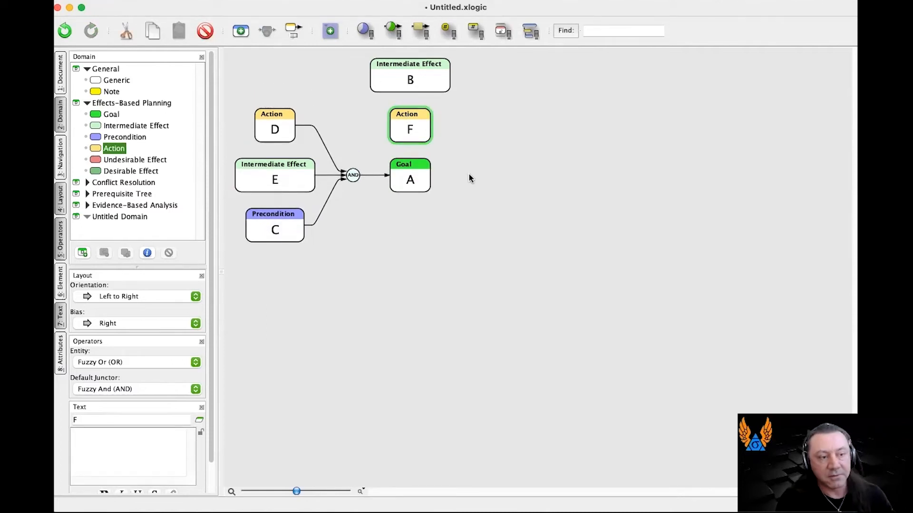
{"action": "left_click_drag", "start_coordinate": [144, 148], "coordinate": [249, 132]}
{"action": "left_click_drag", "start_coordinate": [228, 170], "coordinate": [325, 203]}
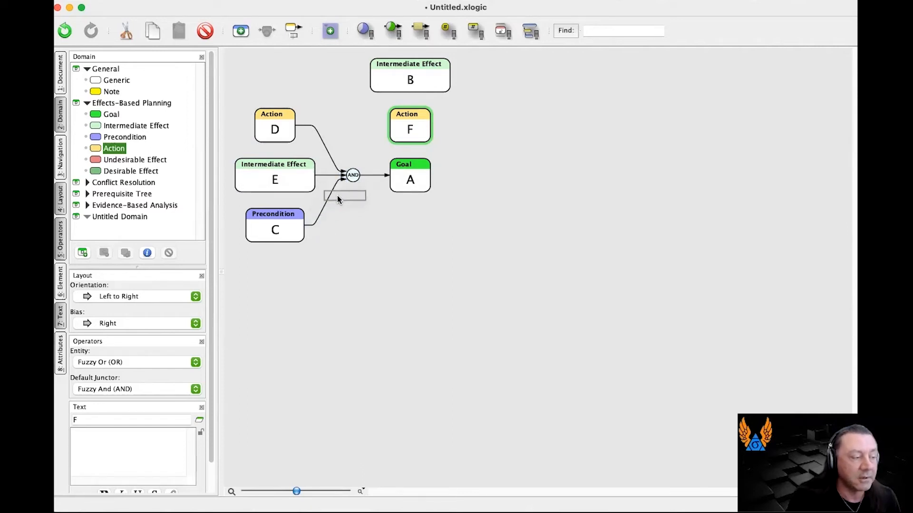
{"action": "left_click_drag", "start_coordinate": [344, 180], "coordinate": [376, 159]}
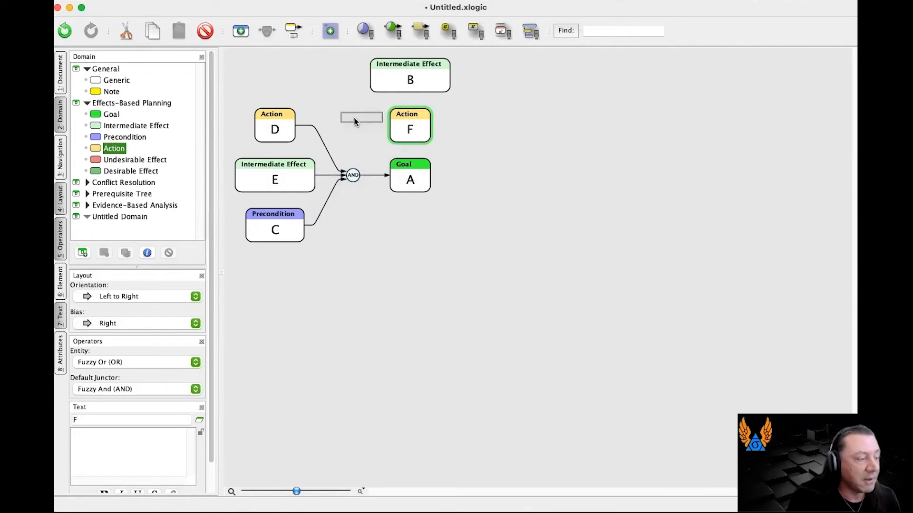
{"action": "left_click_drag", "start_coordinate": [341, 93], "coordinate": [269, 124]}
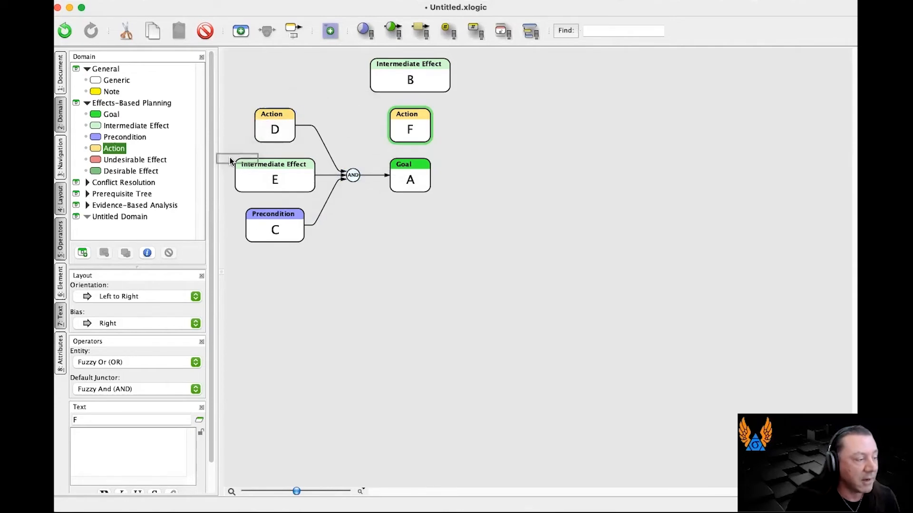
{"action": "left_click_drag", "start_coordinate": [229, 167], "coordinate": [232, 173]}
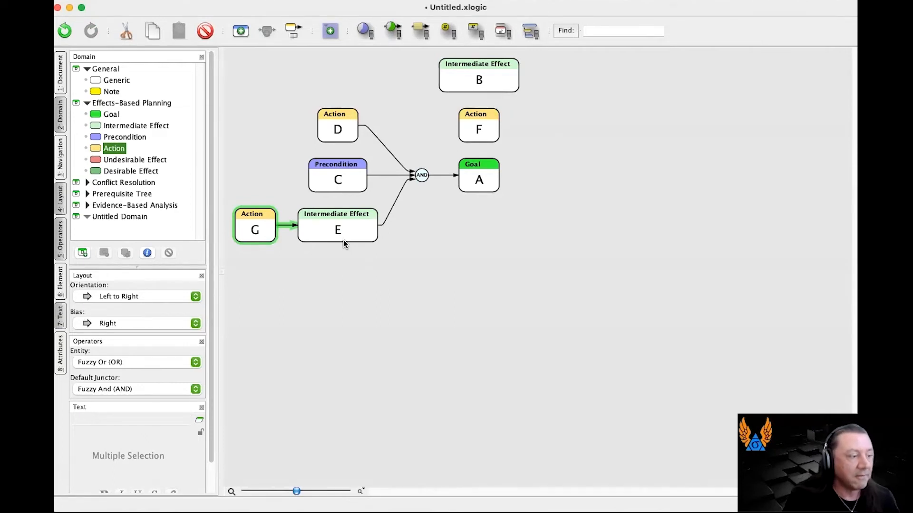
{"action": "left_click_drag", "start_coordinate": [252, 227], "coordinate": [480, 78]}
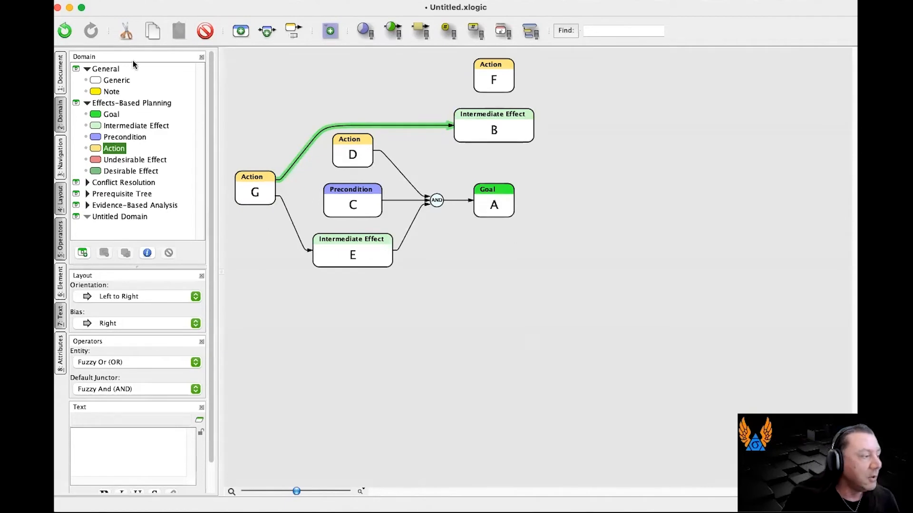
Add an Intermediate Effect as the successor of Action F and join a new Precondition to their edge through an AND junctor.
{"action": "left_click_drag", "start_coordinate": [95, 128], "coordinate": [515, 74]}
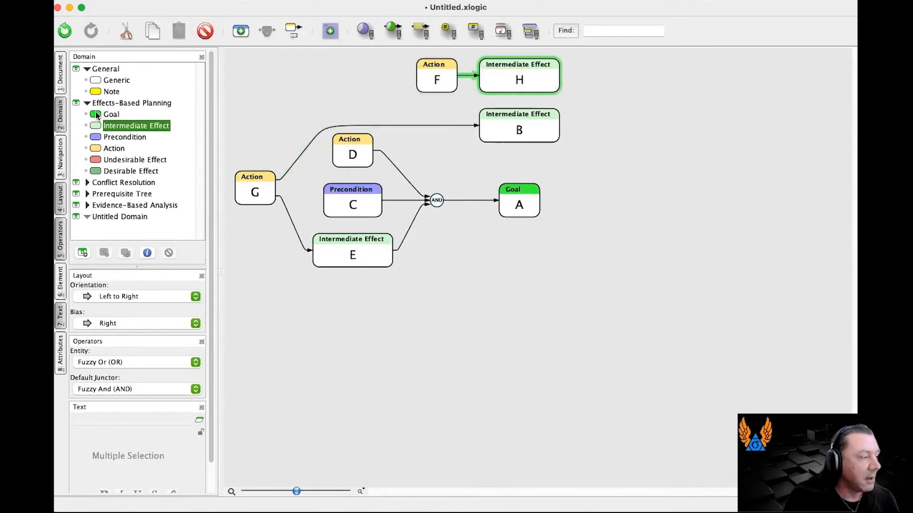
{"action": "left_click_drag", "start_coordinate": [100, 137], "coordinate": [467, 75]}
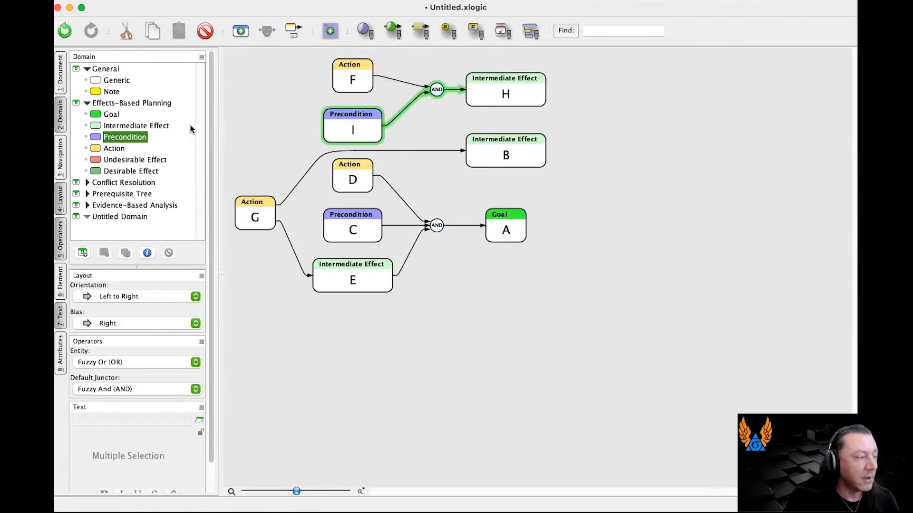
Insert one Intermediate Effect between Precondition I and its AND junctor, and another between Action G and Intermediate Effect B.
{"action": "left_click", "coordinate": [101, 126]}
{"action": "left_click_drag", "start_coordinate": [137, 127], "coordinate": [409, 112]}
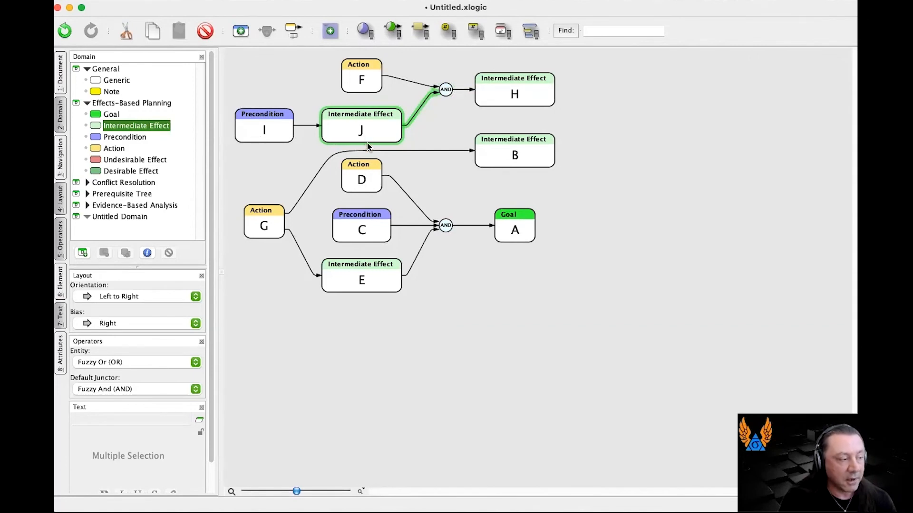
{"action": "left_click_drag", "start_coordinate": [102, 126], "coordinate": [386, 146]}
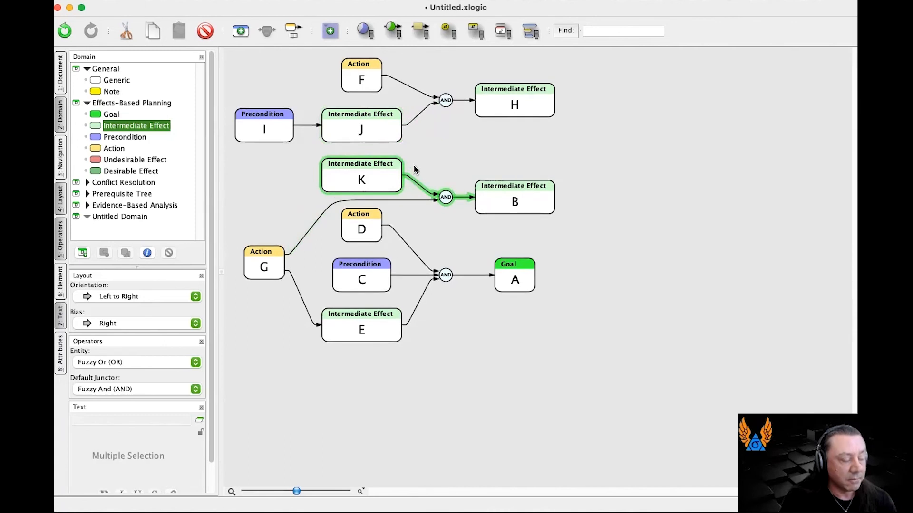
{"action": "key", "text": "super+z"}
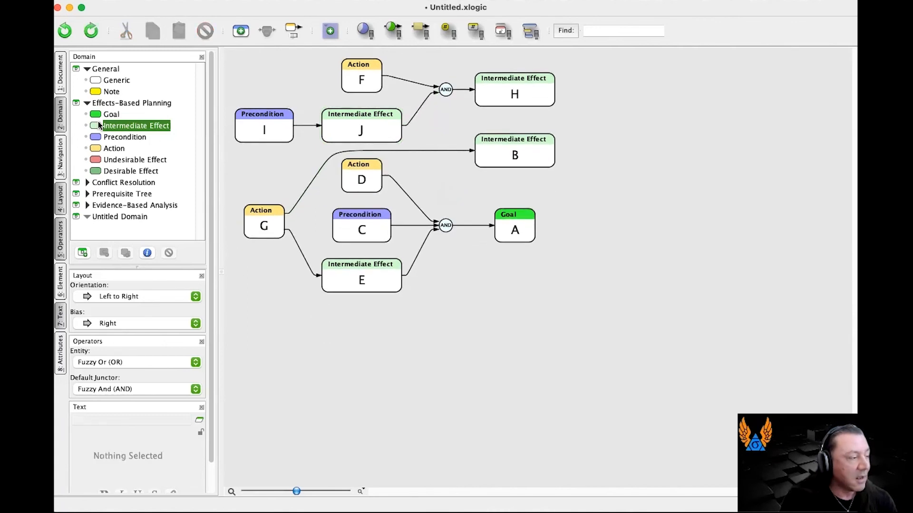
{"action": "left_click_drag", "start_coordinate": [199, 138], "coordinate": [379, 155]}
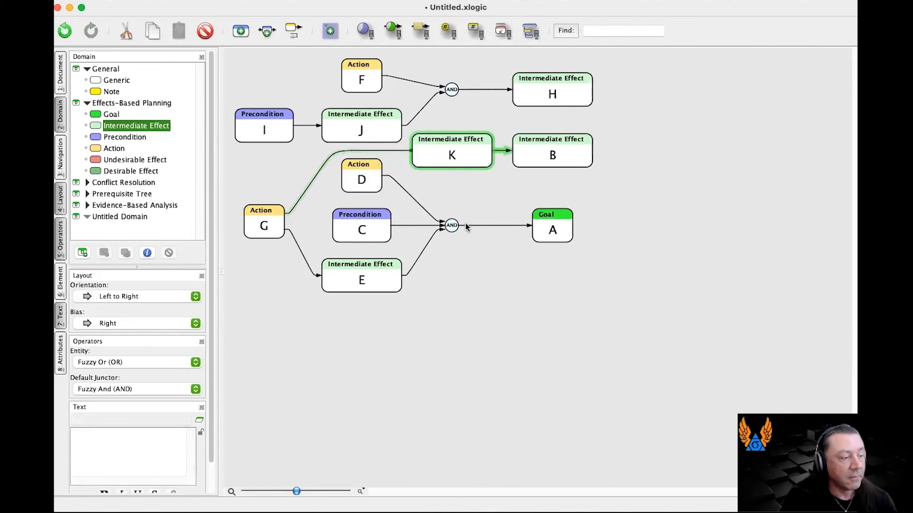
{"action": "left_click", "coordinate": [482, 237]}
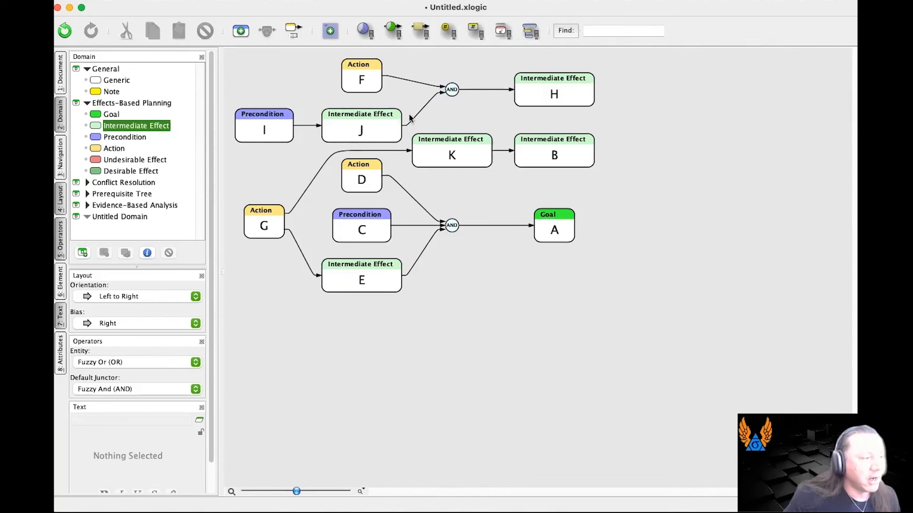
Try redirecting Intermediate Effect J's outgoing edge to Intermediate Effect K and onto the K-to-B edge, undoing each change.
{"action": "left_click_drag", "start_coordinate": [439, 101], "coordinate": [441, 145]}
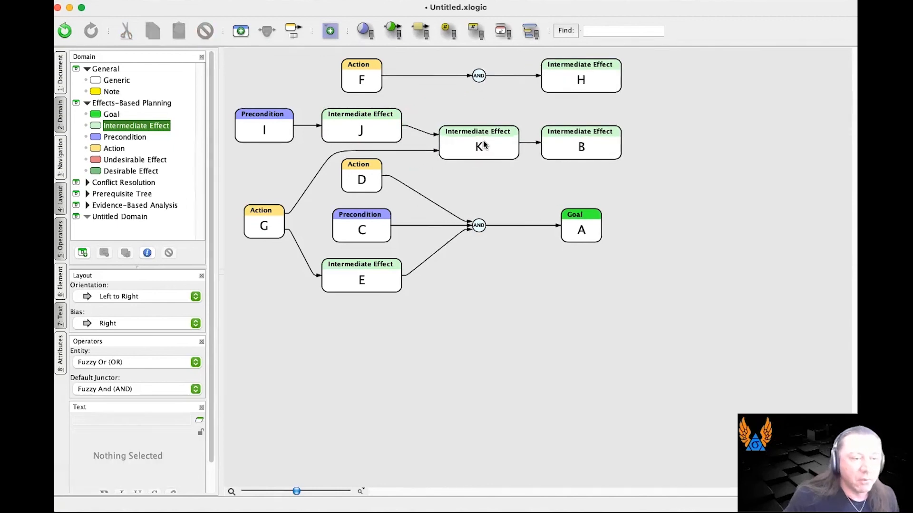
{"action": "key", "text": "super+z"}
{"action": "left_click_drag", "start_coordinate": [444, 93], "coordinate": [503, 151]}
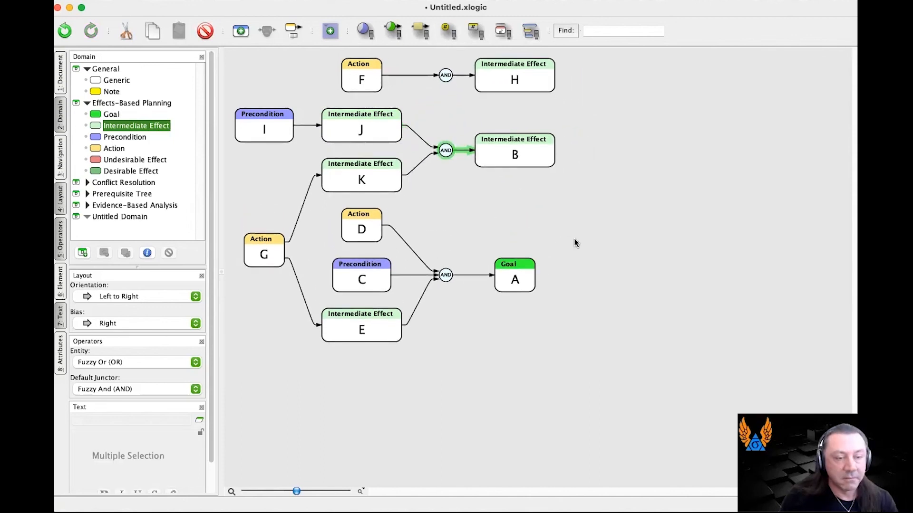
{"action": "key", "text": "super+z"}
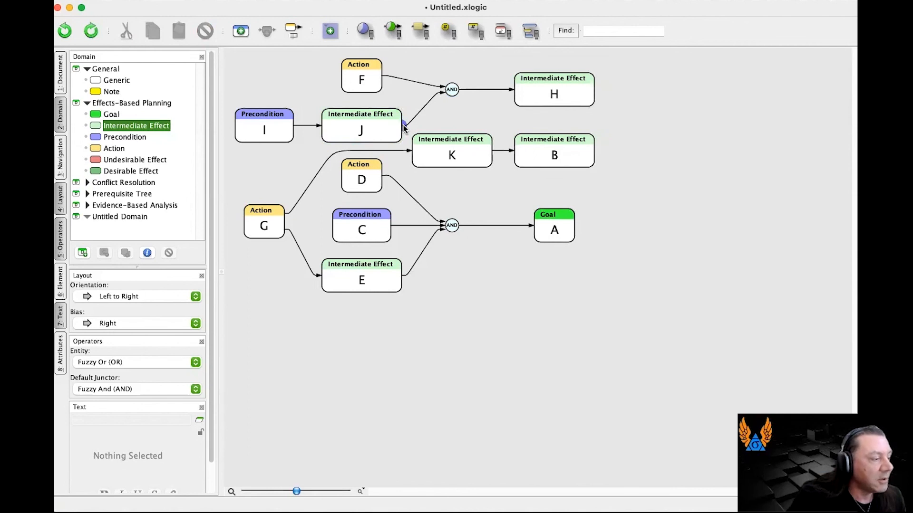
Reassign the source of the edge from Intermediate Effect J to the AND junctor to Precondition I.
{"action": "left_click_drag", "start_coordinate": [403, 127], "coordinate": [246, 125]}
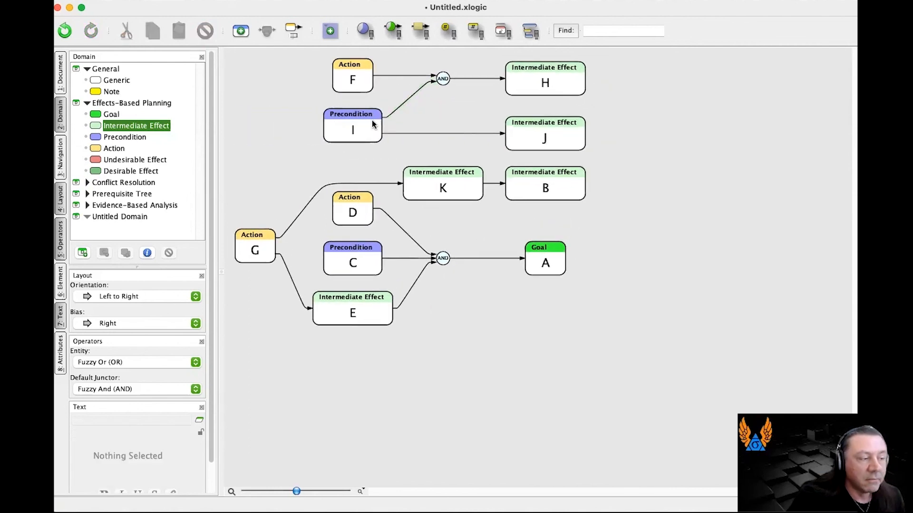